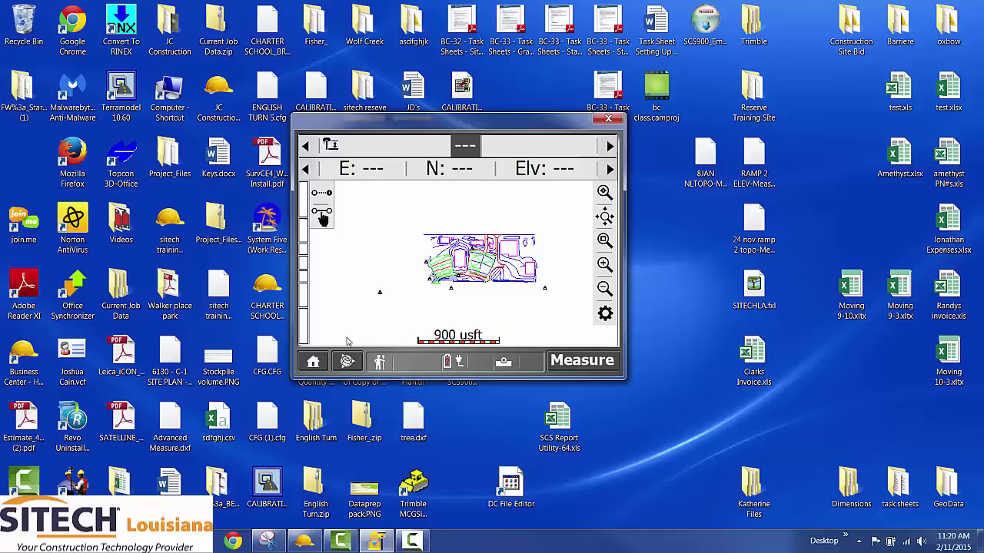
# Step: Open the Home menu for the CBI phase 3 job from the map view
pyautogui.click(313, 362)
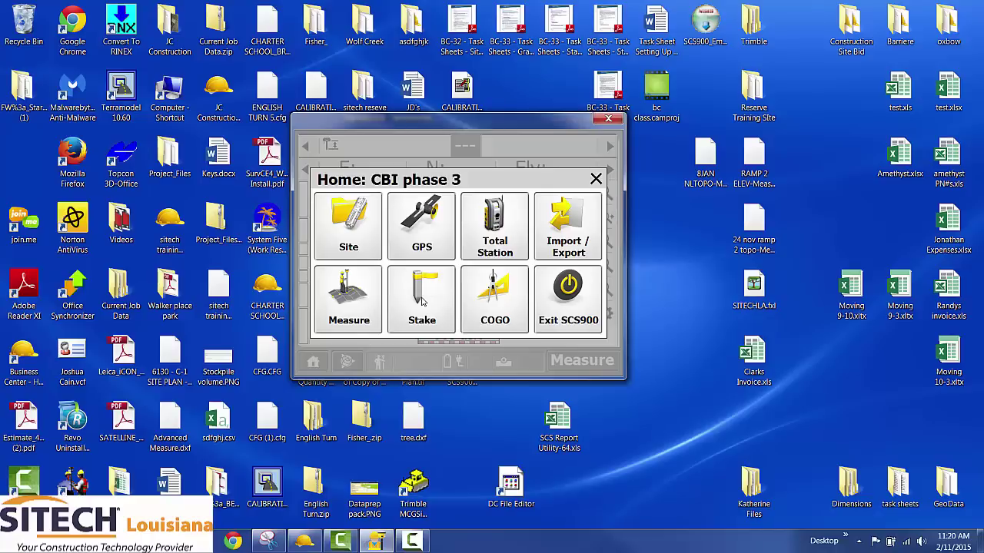
# Step: Create a new site named 'Start NW ramp' with 0+00.000 stationing and continue
pyautogui.click(347, 231)
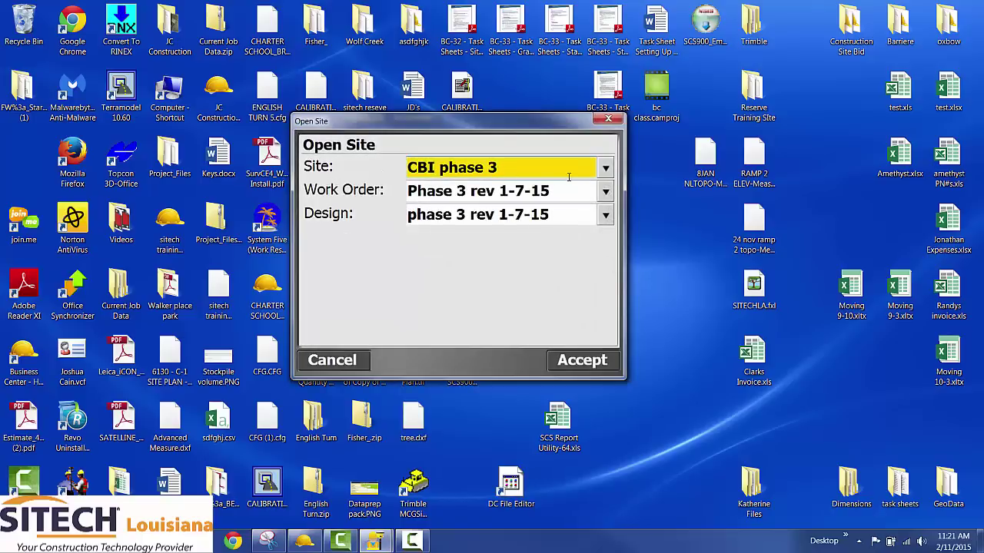
pyautogui.click(607, 170)
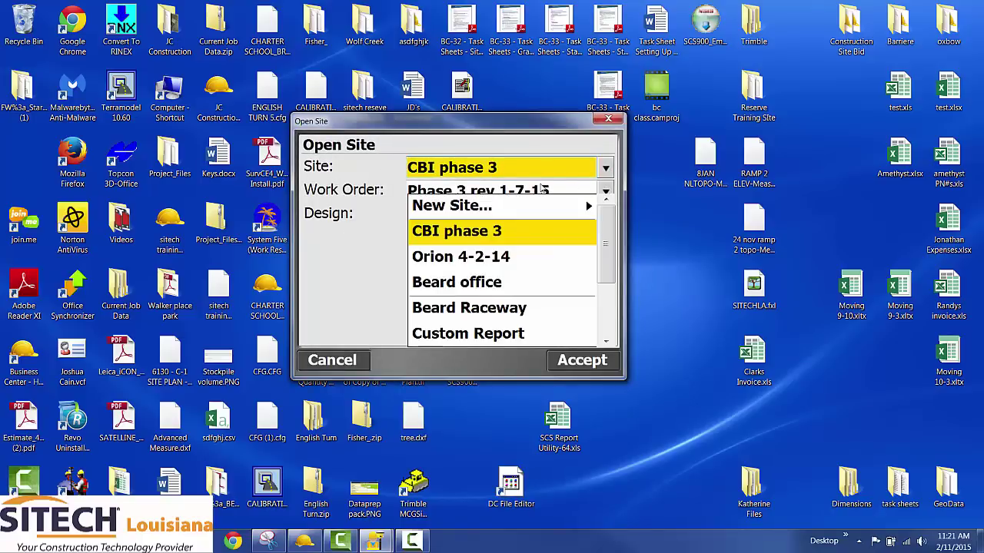
pyautogui.click(455, 208)
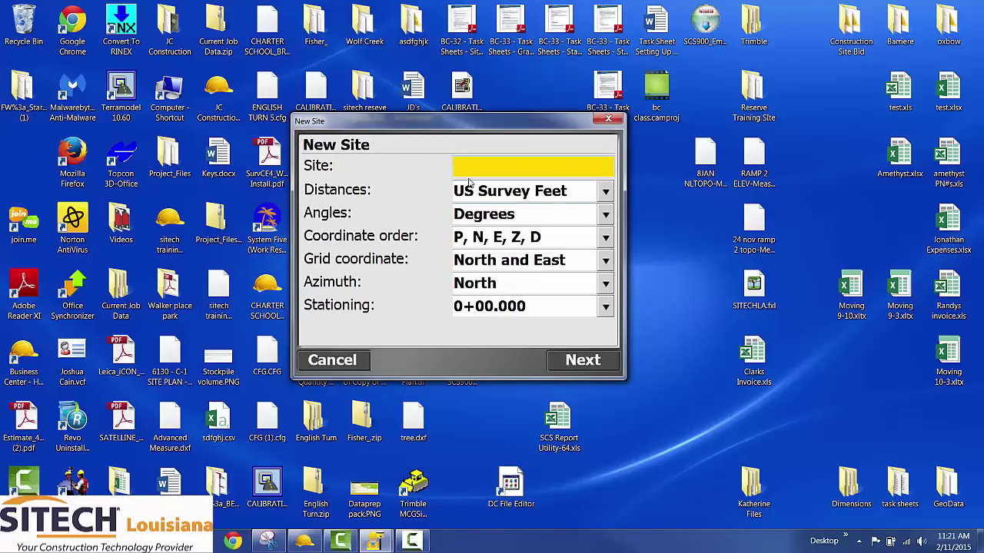
pyautogui.write('Star')
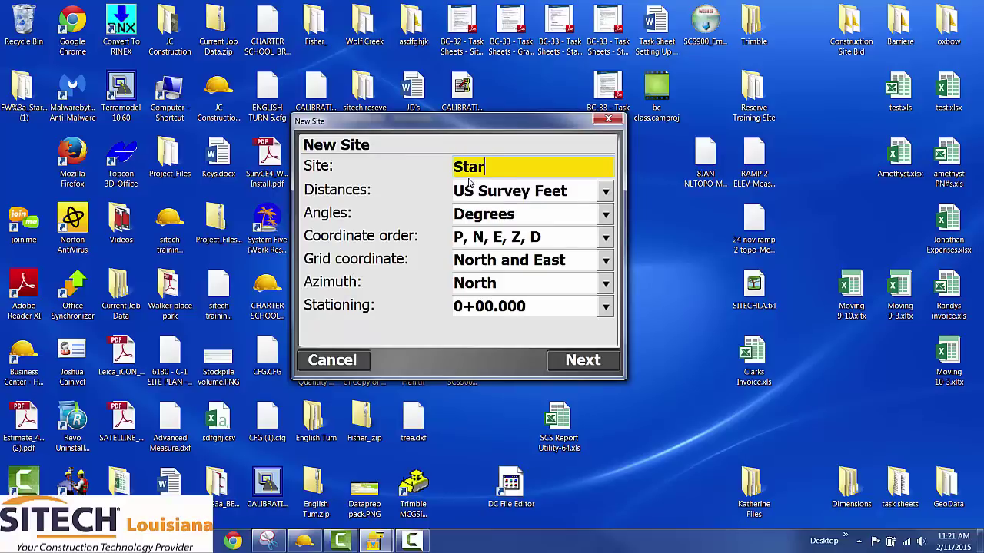
pyautogui.write('t NW ramp')
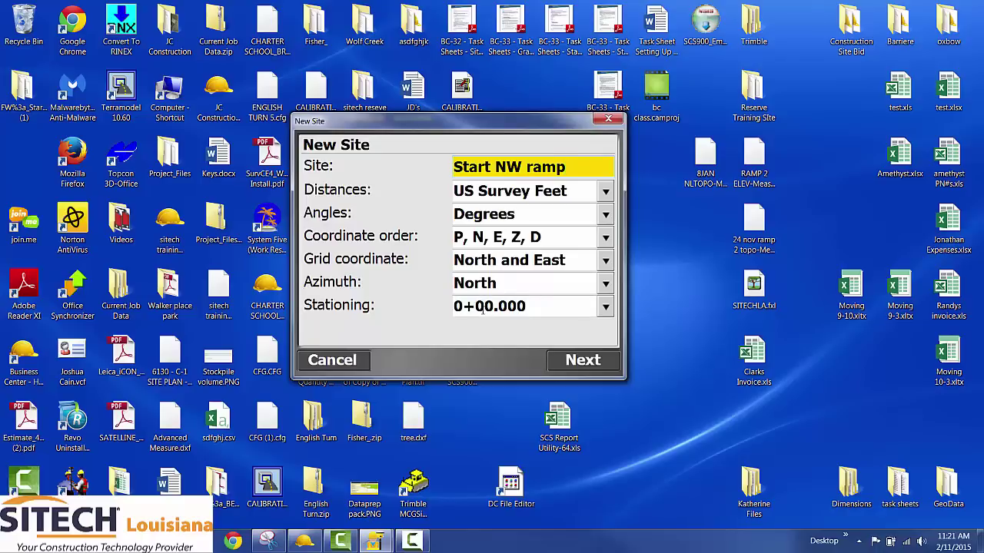
pyautogui.click(599, 306)
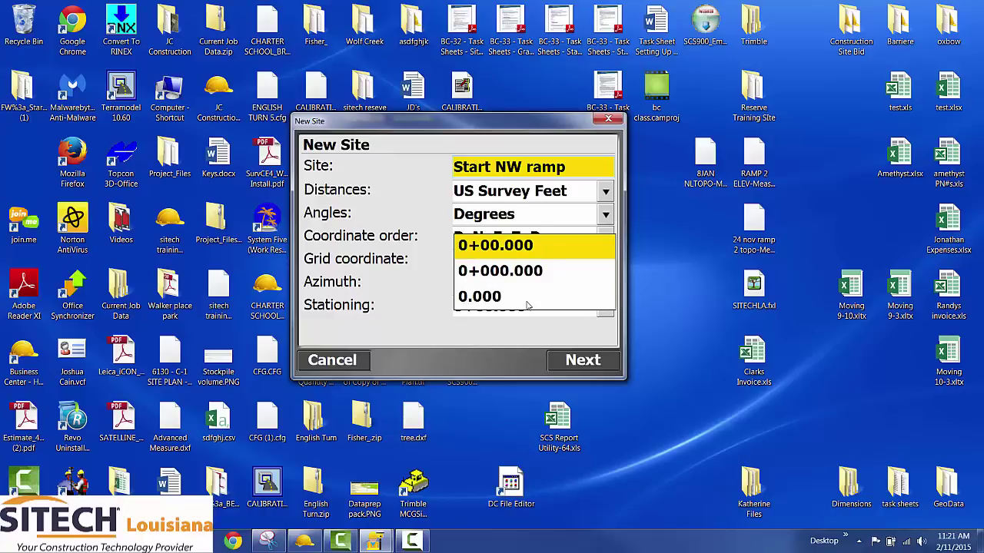
pyautogui.click(508, 256)
pyautogui.click(583, 362)
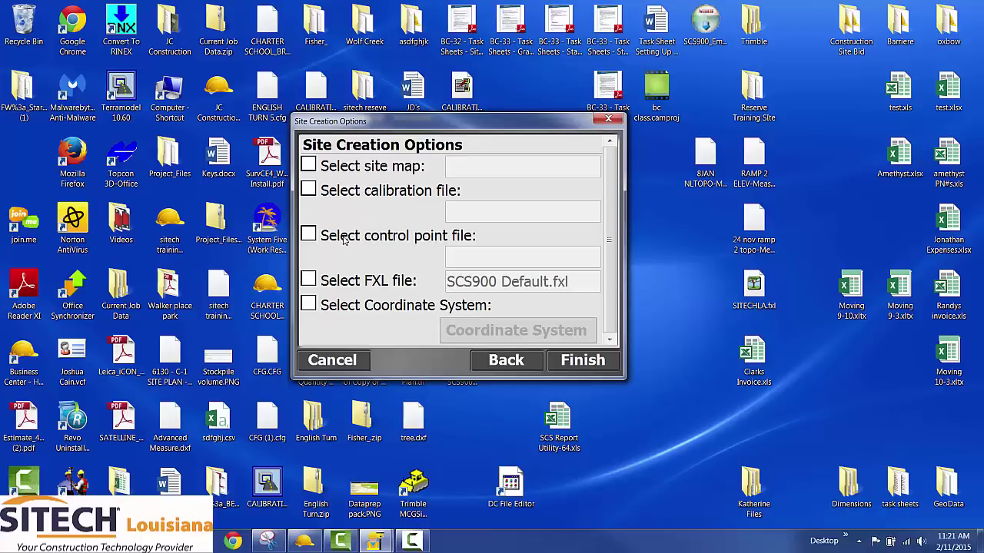
# Step: Enable a control point file for the site and browse the D:\ drive for it
pyautogui.click(308, 235)
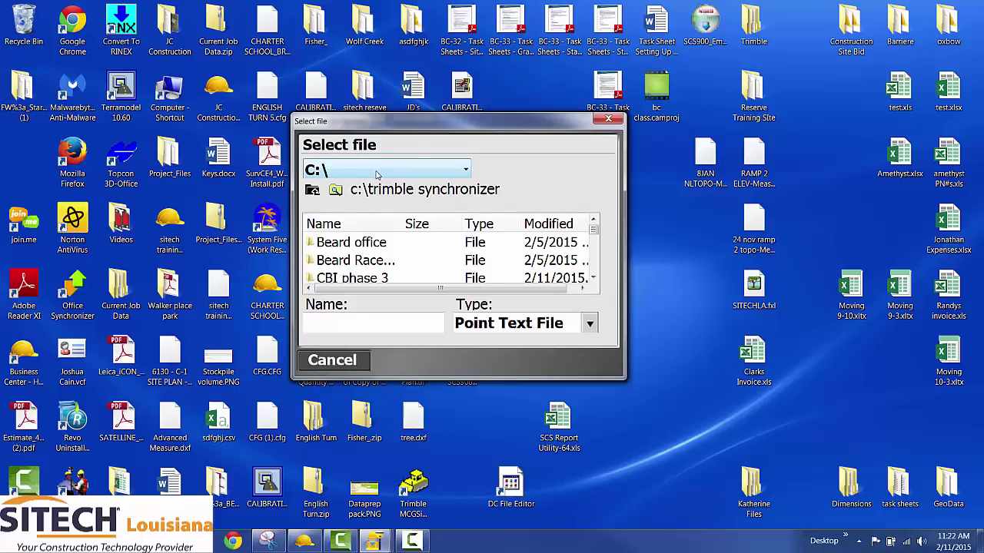
pyautogui.click(464, 177)
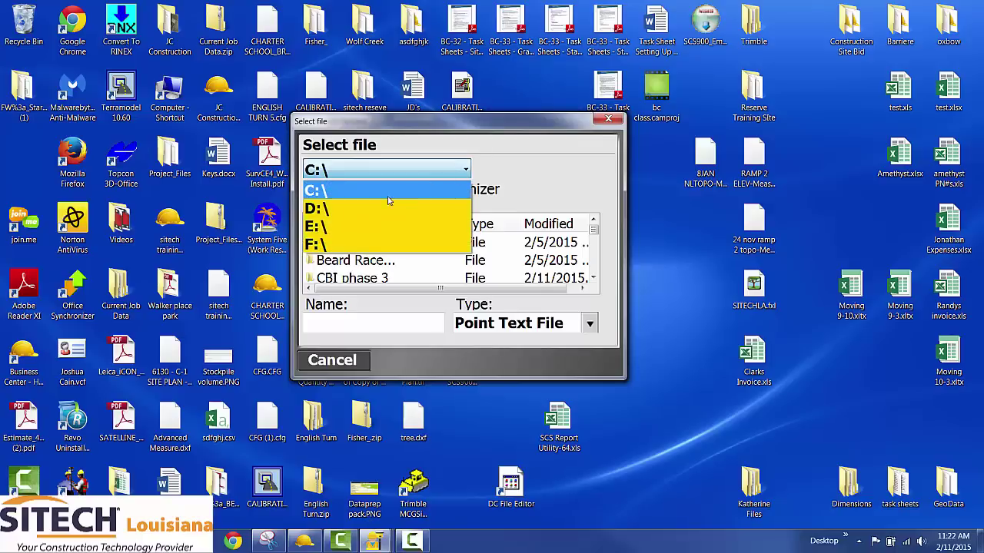
pyautogui.click(358, 212)
pyautogui.click(358, 219)
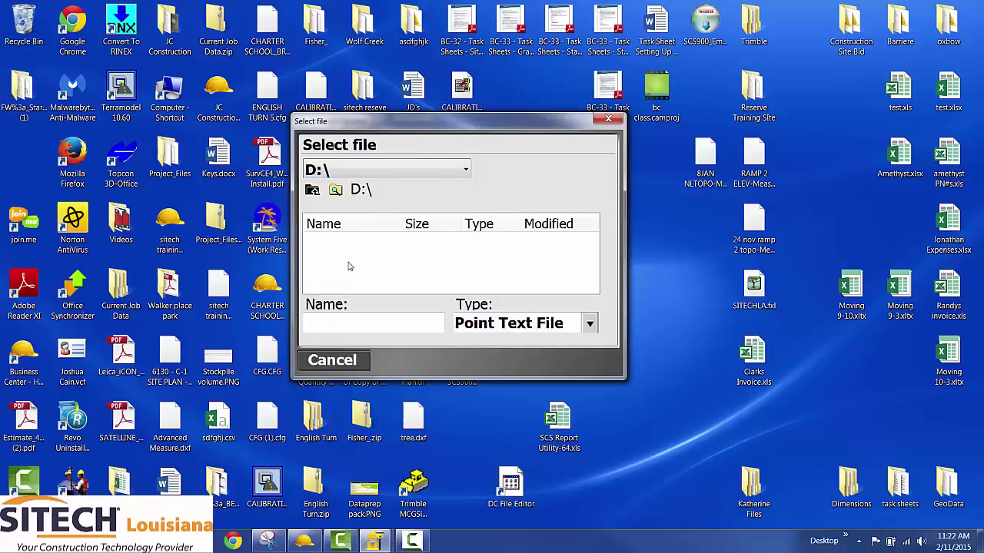
pyautogui.click(468, 170)
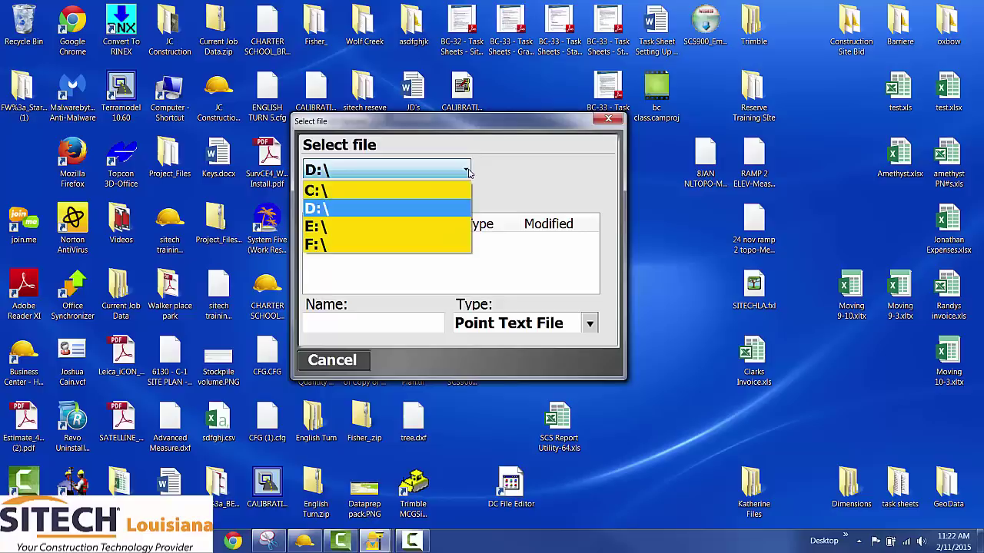
# Step: Check the E:\ and F:\ drives and accept START CONTROL.csv from F:\ as the control point file
pyautogui.click(374, 227)
pyautogui.click(371, 232)
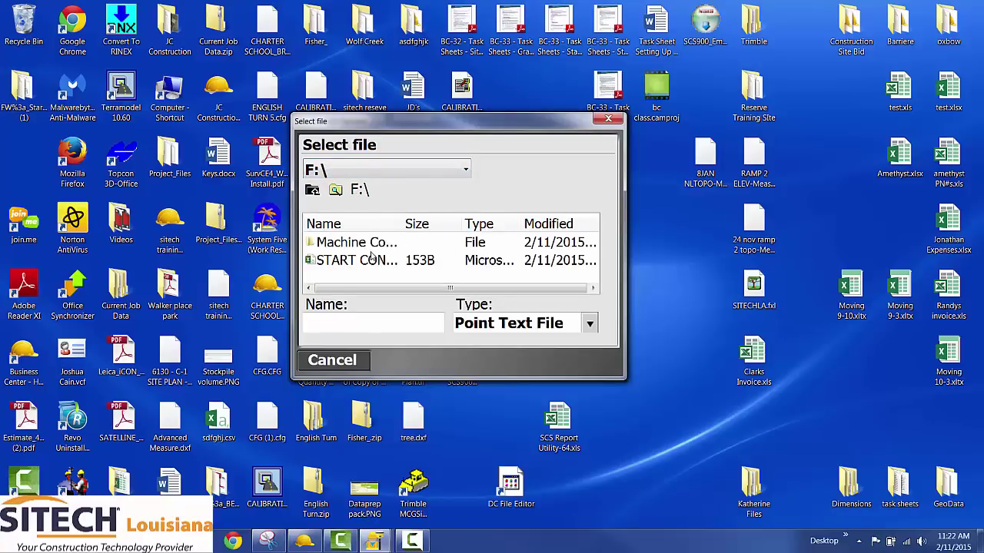
pyautogui.scroll(3, 371, 259)
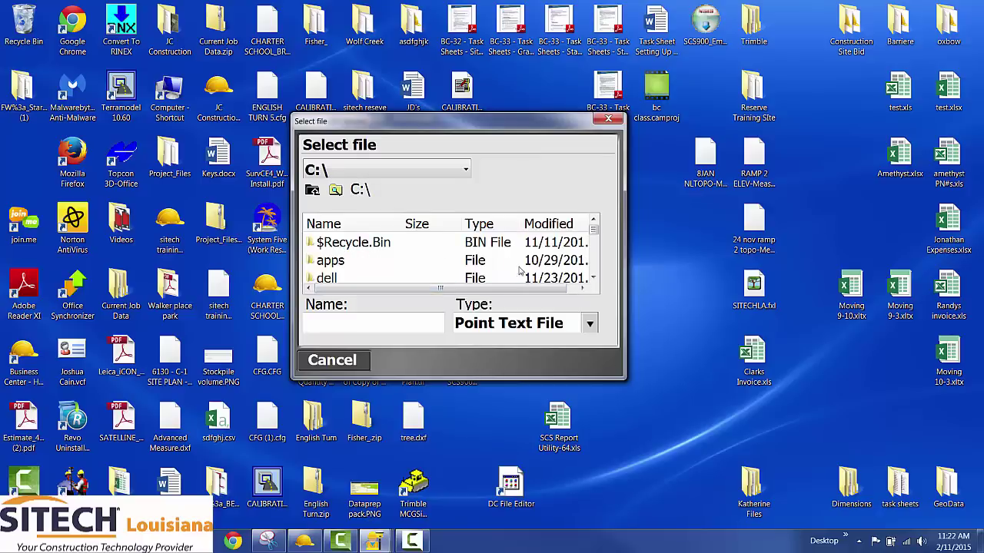
pyautogui.moveTo(594, 231); pyautogui.dragTo(473, 190)
pyautogui.click(465, 171)
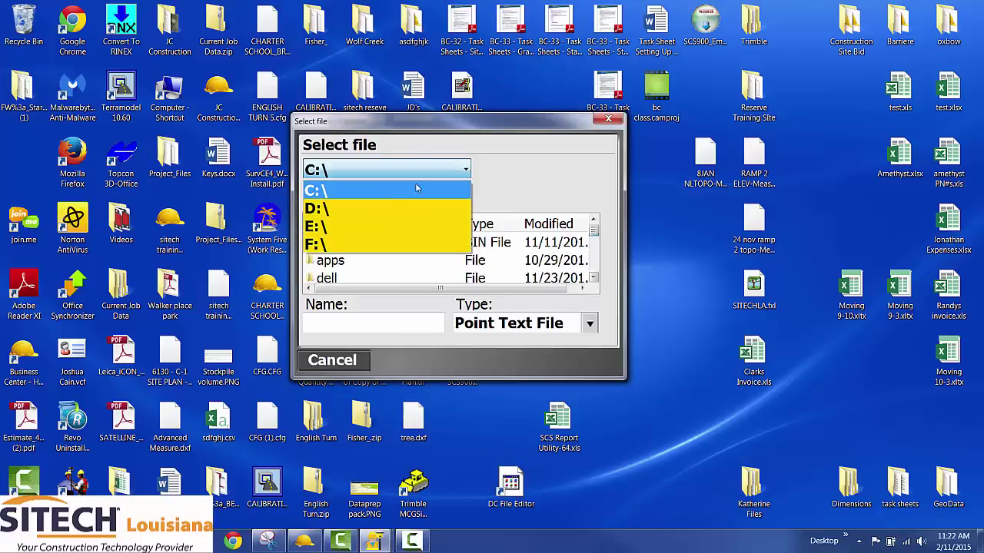
pyautogui.click(368, 225)
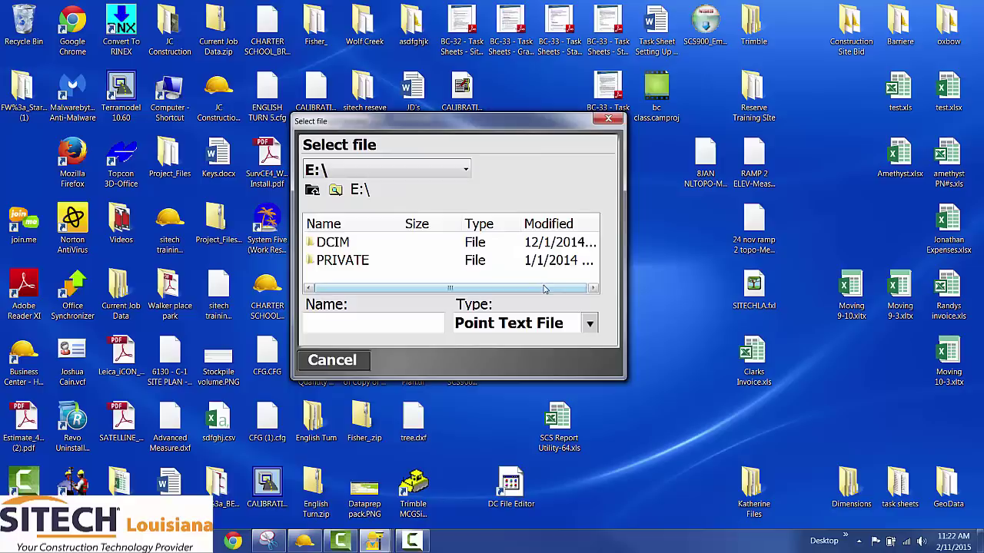
pyautogui.click(465, 170)
pyautogui.click(389, 246)
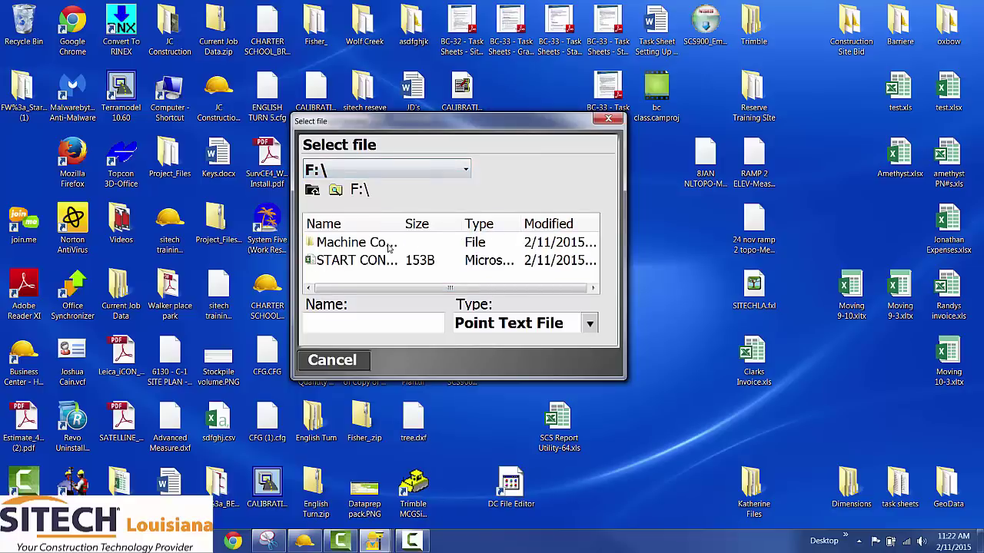
pyautogui.click(345, 262)
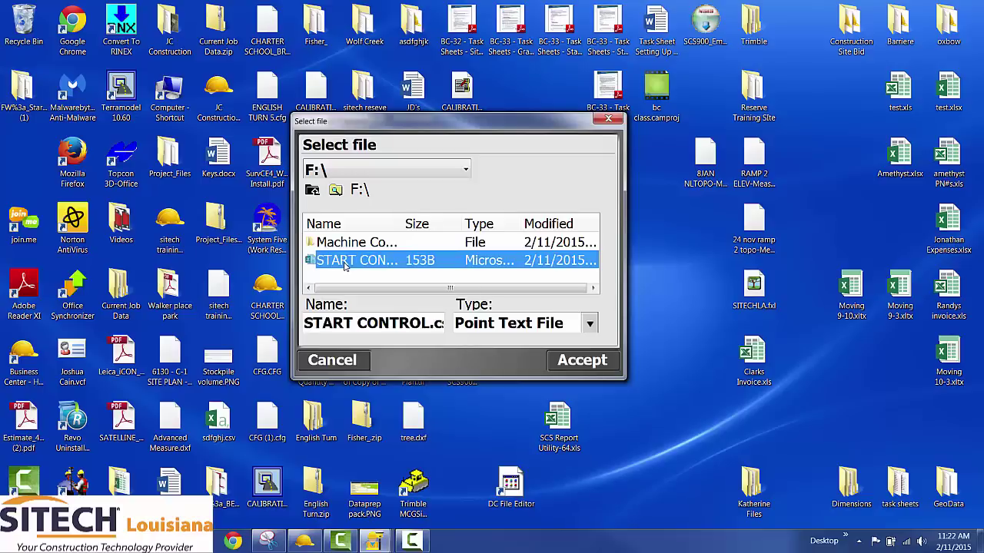
pyautogui.click(572, 361)
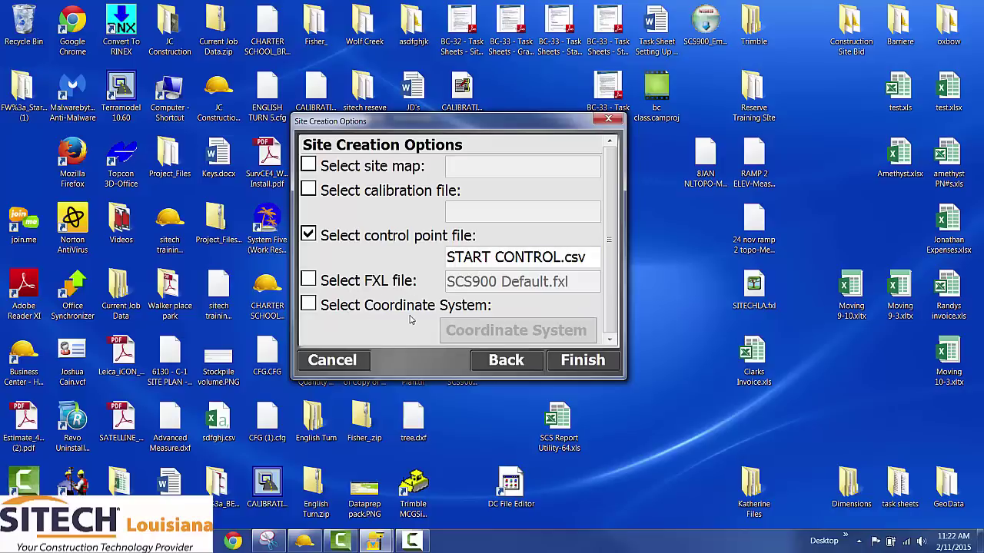
# Step: Finish the site, then create work order 'Setup' with instructions 'Setup Instrument and check in'
pyautogui.click(569, 366)
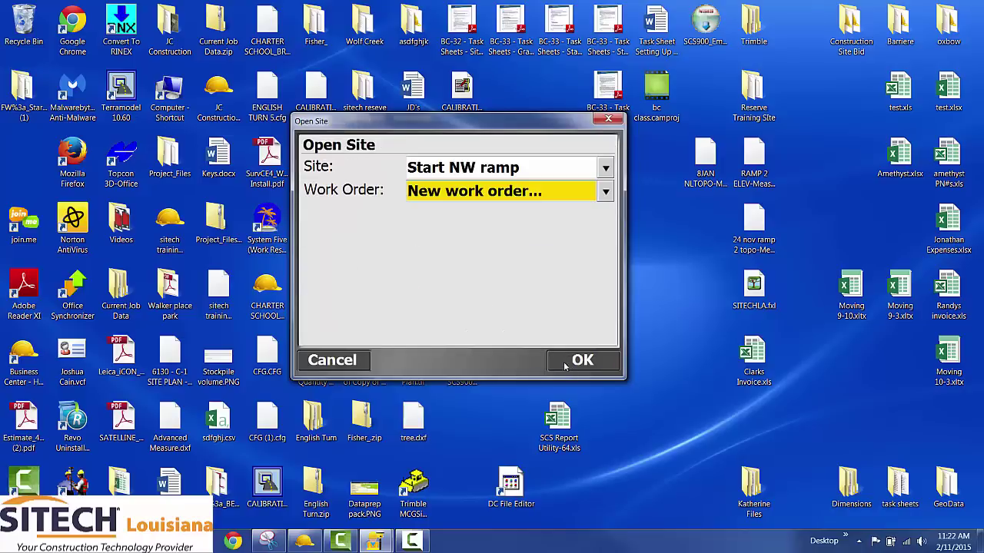
pyautogui.click(611, 196)
pyautogui.click(520, 239)
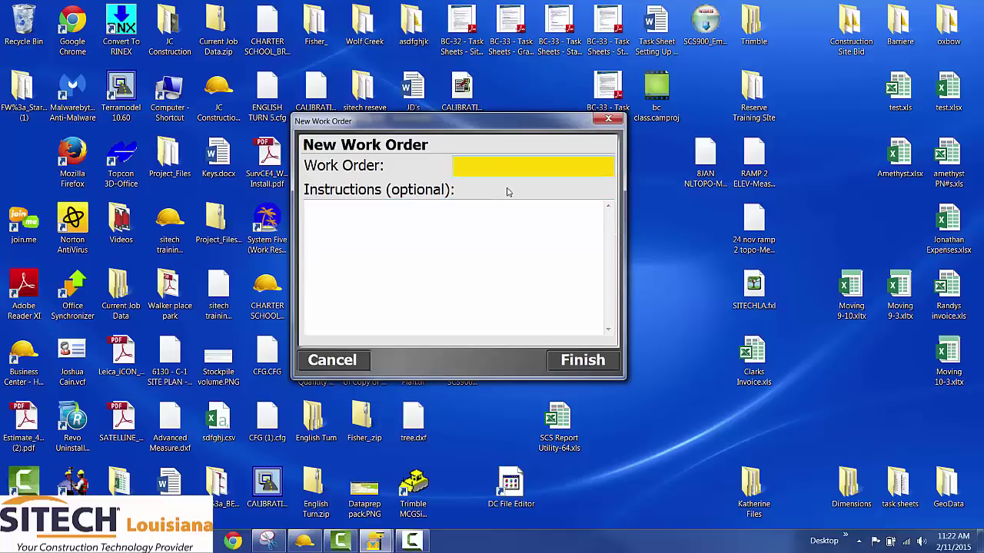
pyautogui.write('Setup')
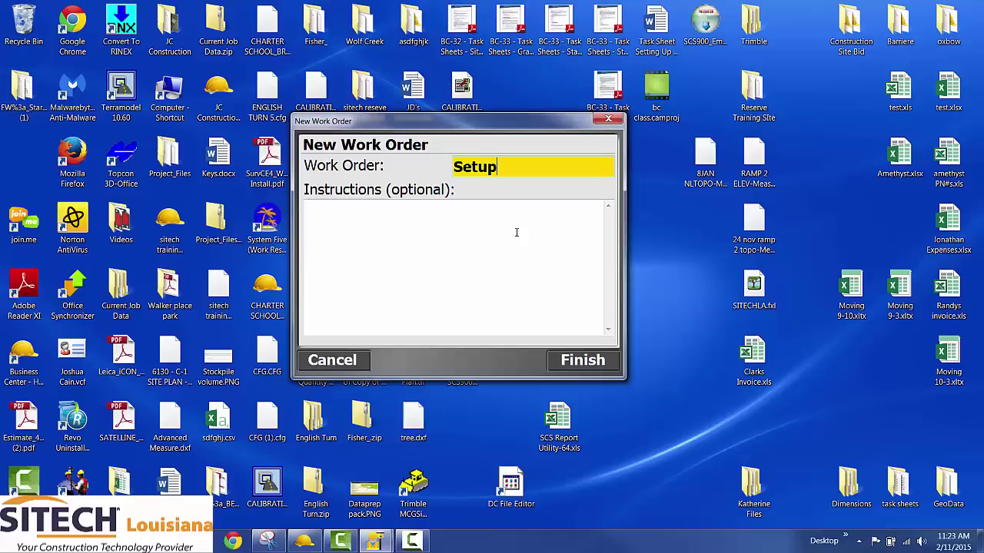
pyautogui.click(483, 231)
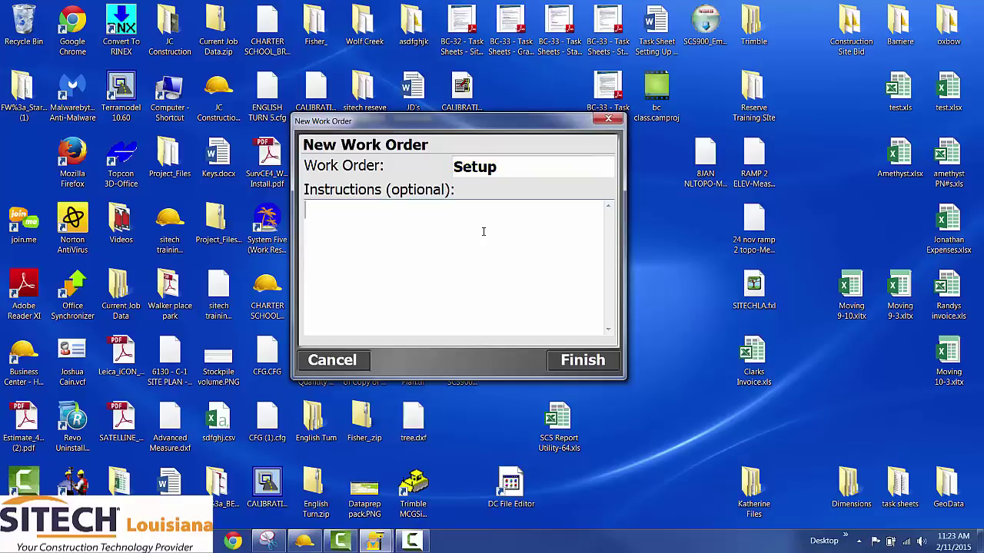
pyautogui.write('Setup Instru')
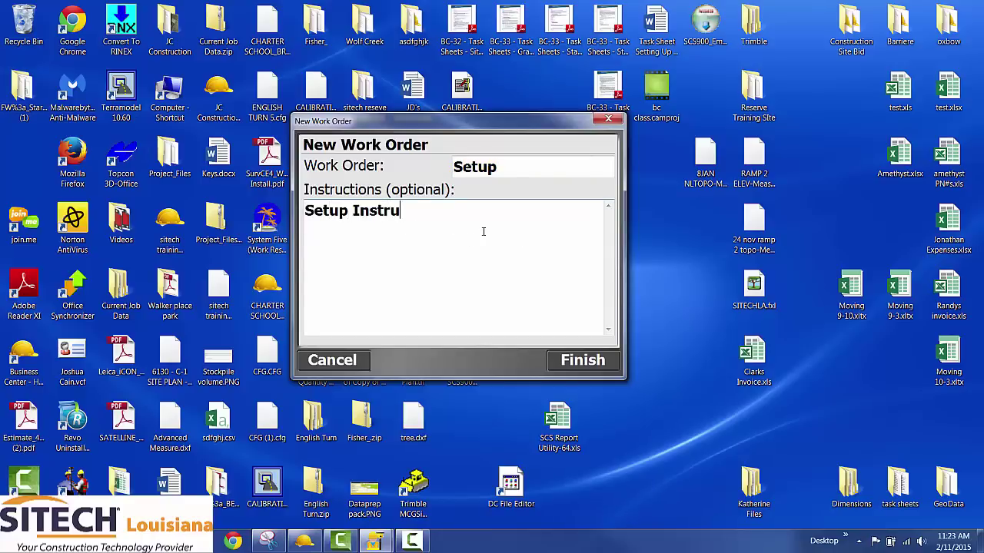
pyautogui.write('ment and ch')
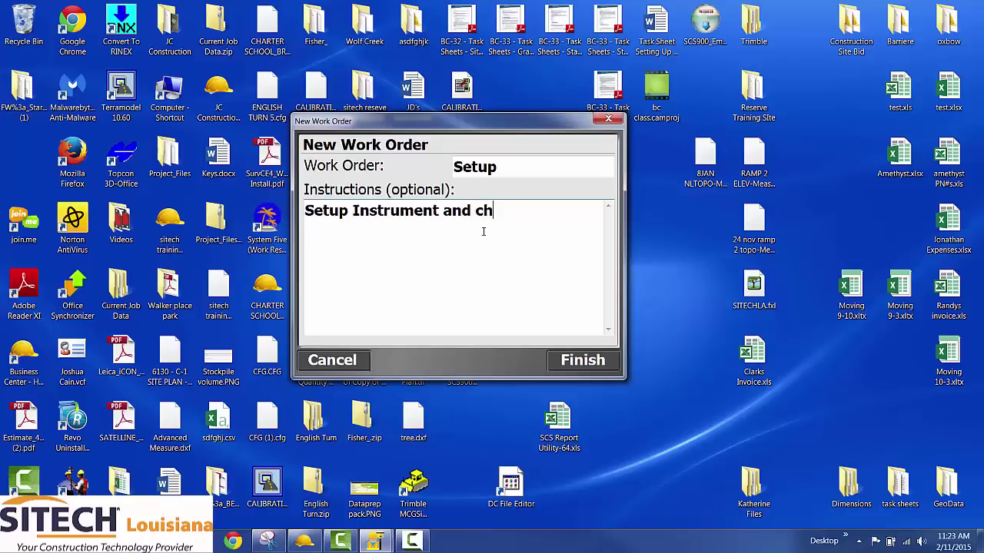
pyautogui.write('eckm')
pyautogui.press('BackSpace')
pyautogui.write('in')
pyautogui.click(575, 371)
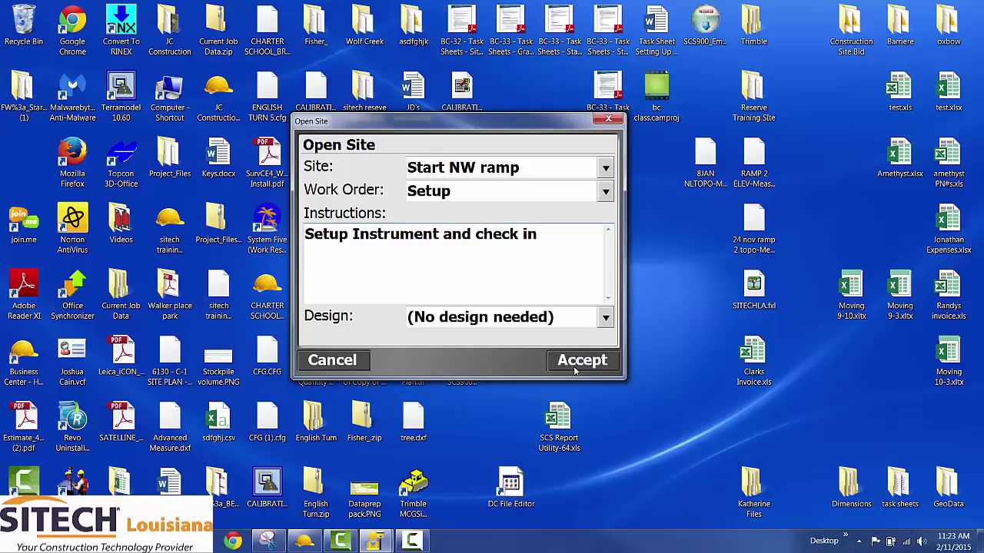
# Step: Start a new design named 'Start NW Ramp'
pyautogui.click(598, 320)
pyautogui.click(483, 284)
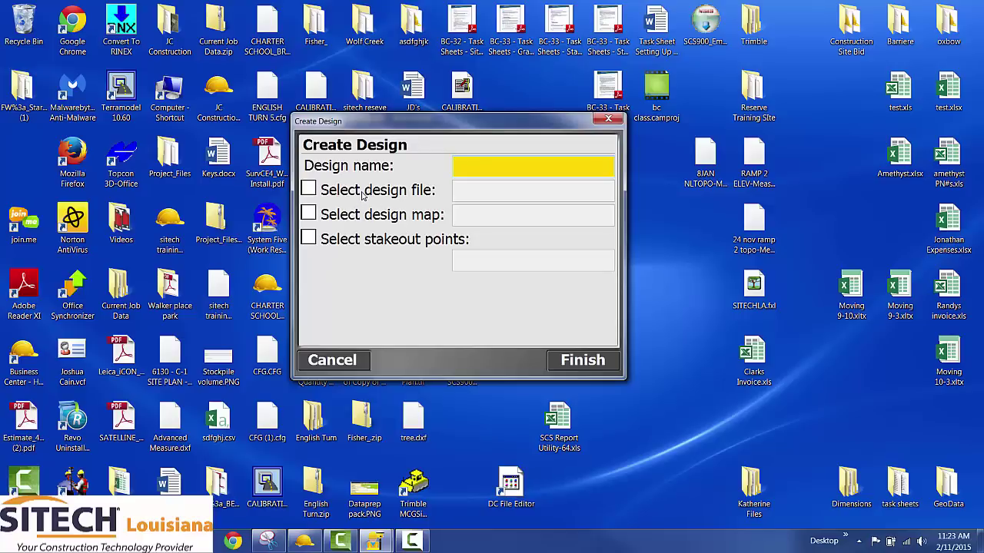
pyautogui.write('Start N')
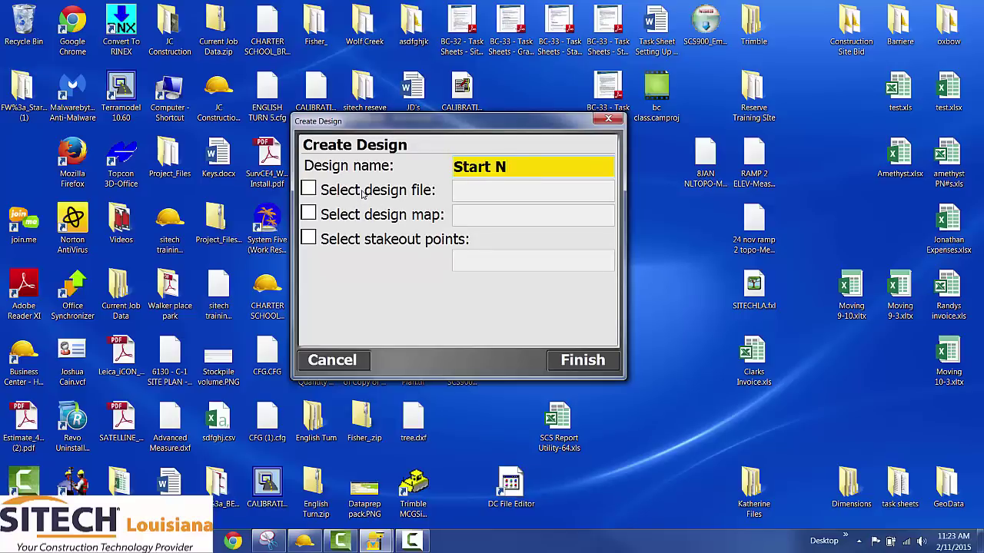
pyautogui.write('W Ramp')
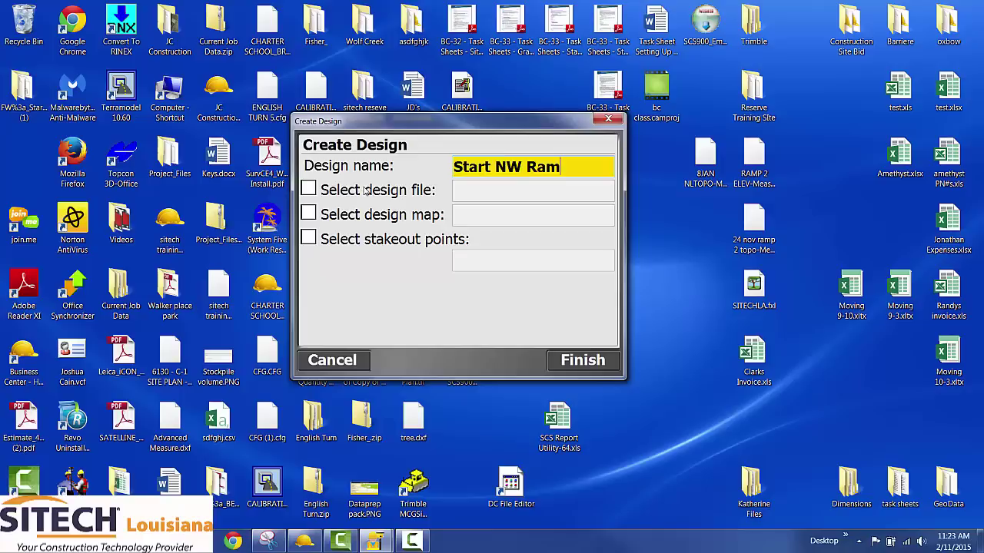
# Step: Select START NW RAMP.ttm from the F:\ drive as the design surface file
pyautogui.click(309, 190)
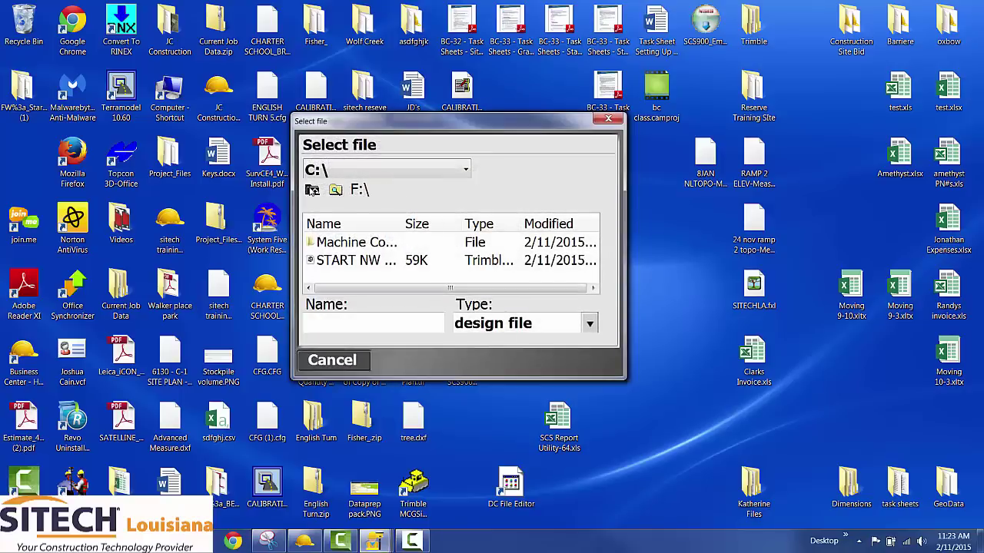
pyautogui.click(466, 176)
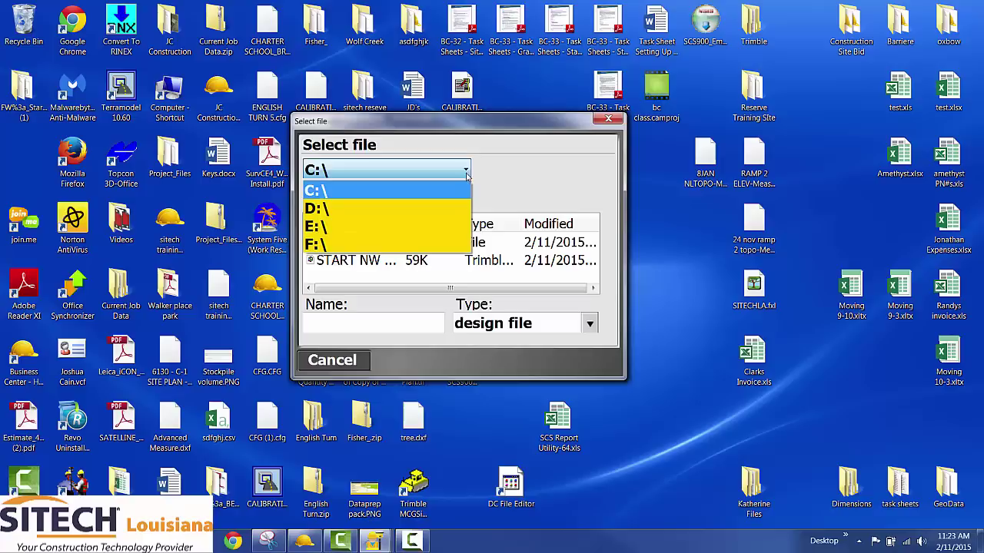
pyautogui.click(349, 246)
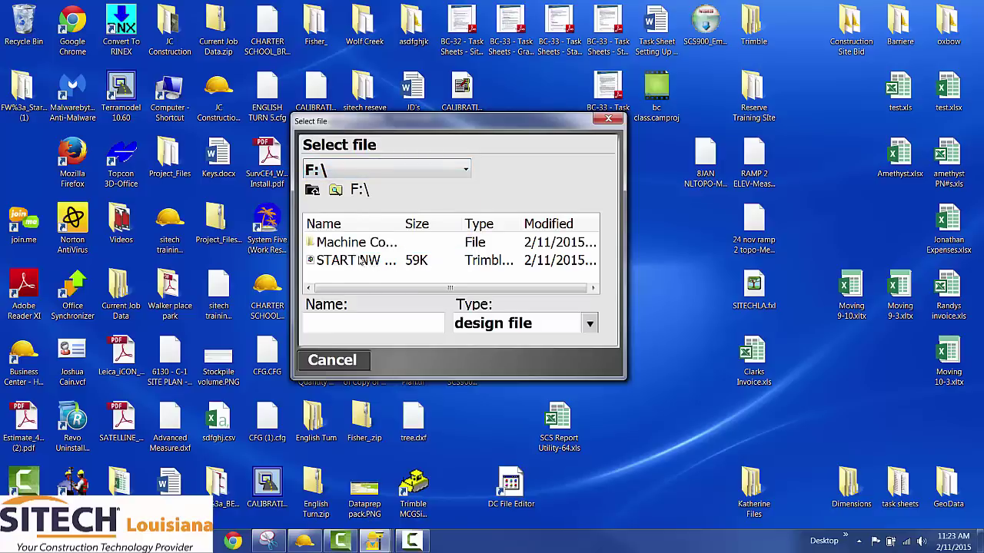
pyautogui.click(358, 260)
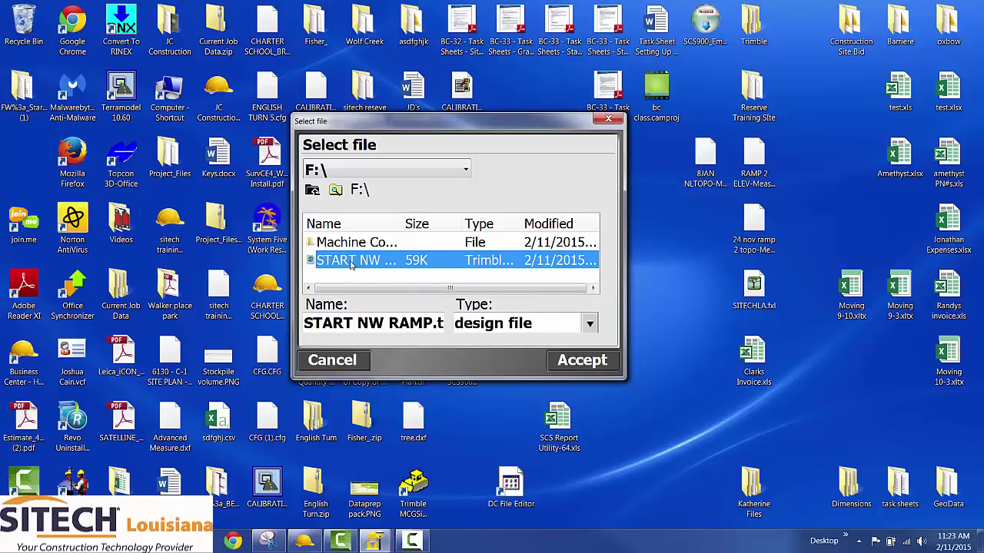
pyautogui.click(578, 362)
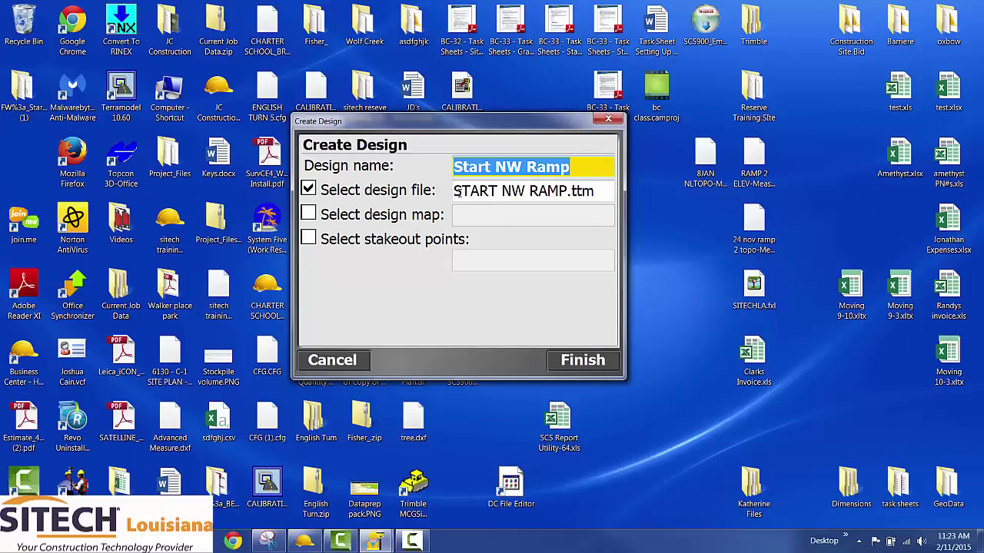
# Step: Add START LA 133 DXF as the design's background map
pyautogui.click(310, 215)
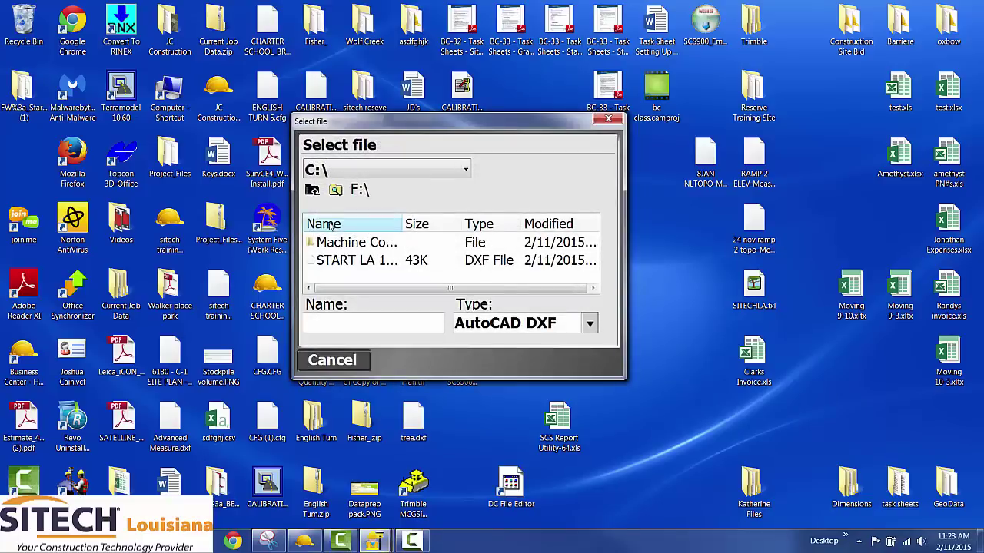
pyautogui.click(362, 262)
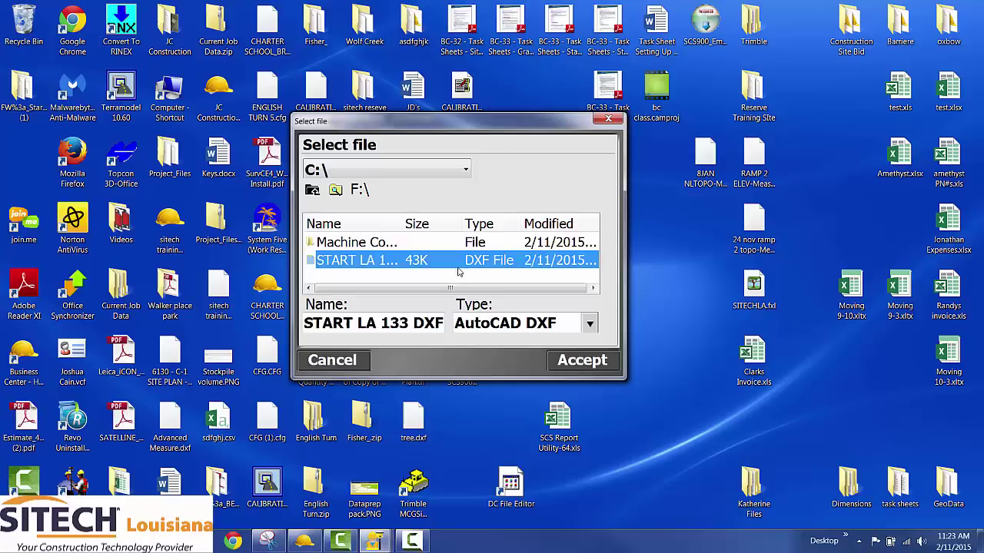
pyautogui.click(566, 361)
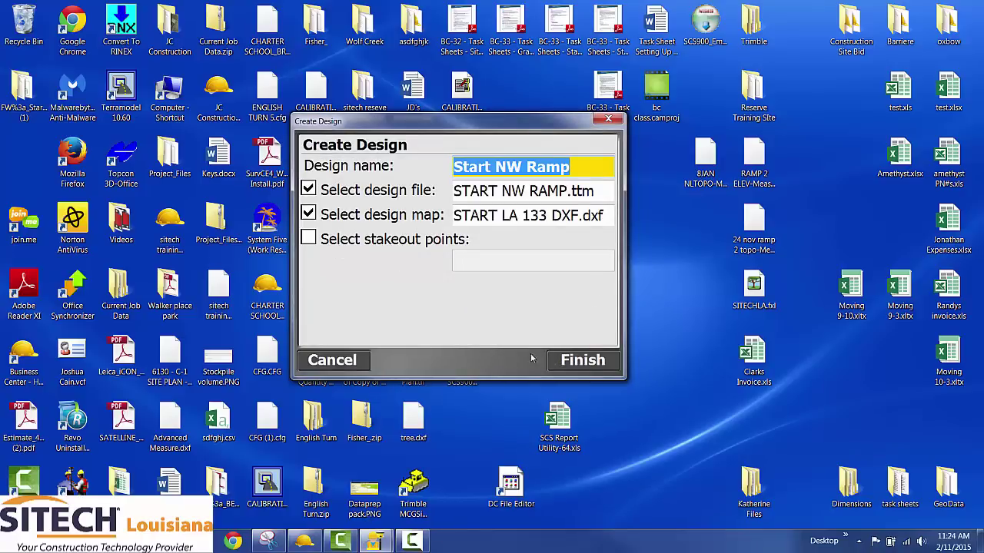
# Step: Finish the Start NW Ramp design and open the site in the map view
pyautogui.click(584, 362)
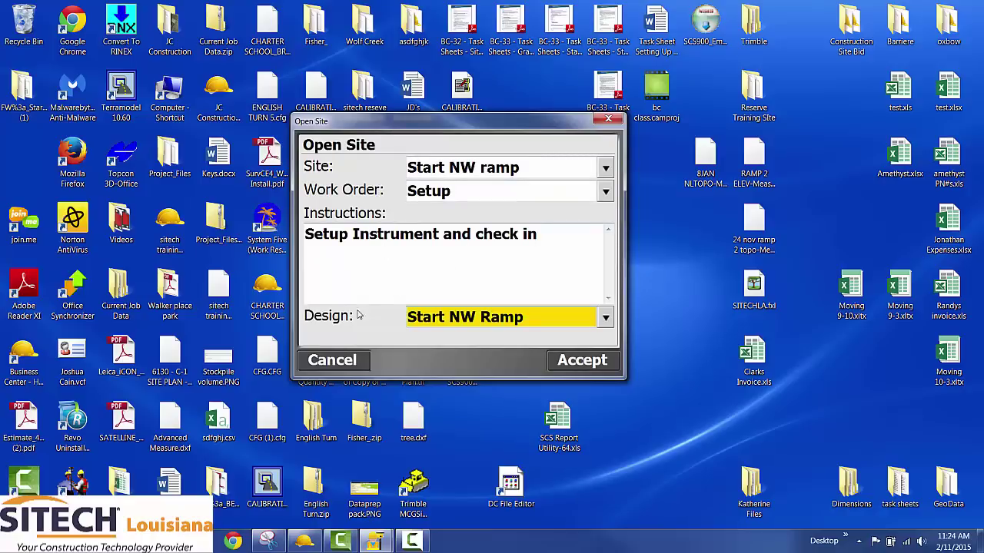
pyautogui.click(578, 364)
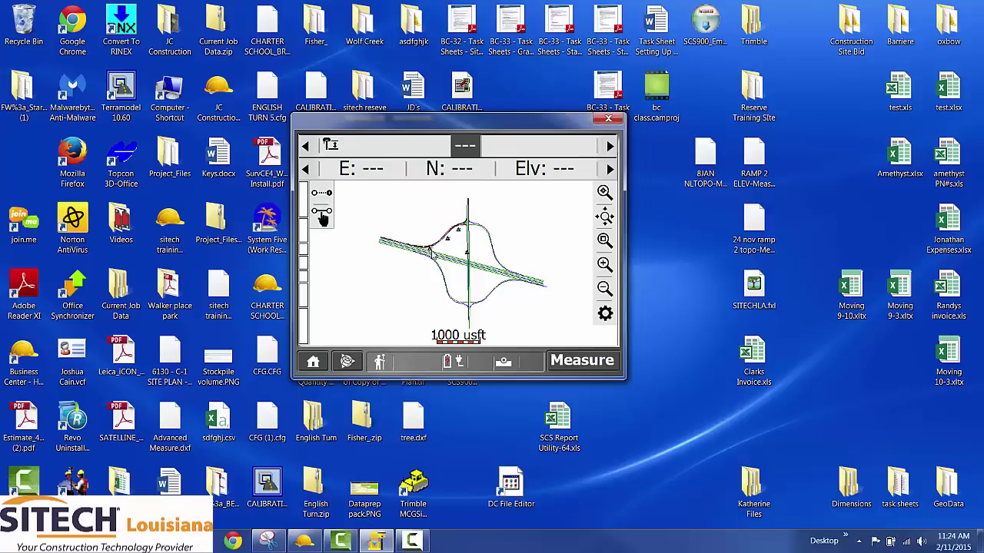
pyautogui.click(412, 541)
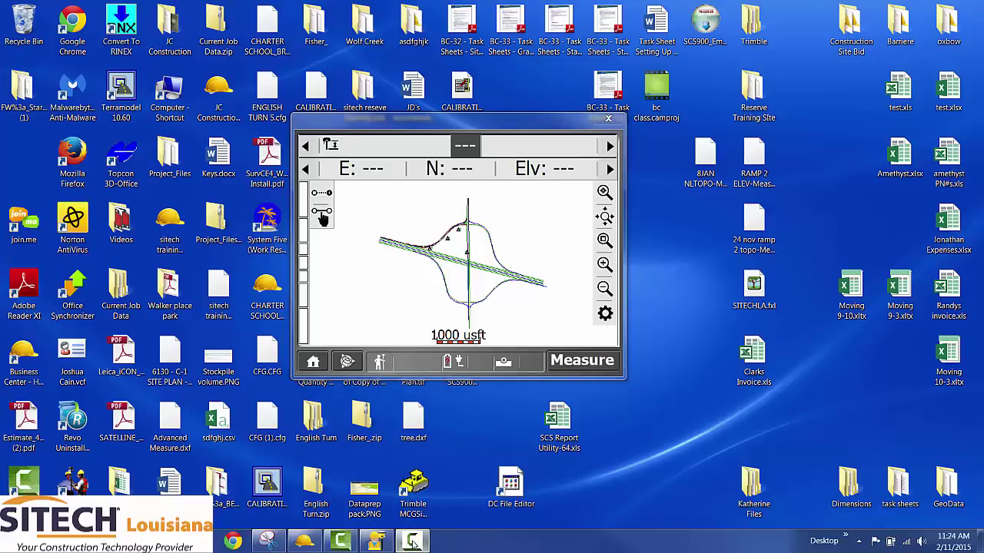